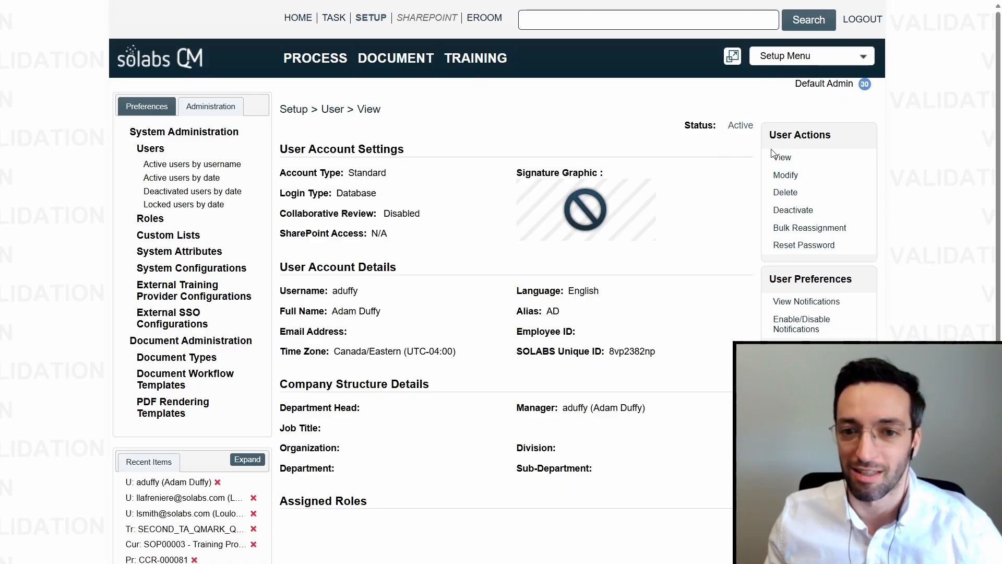
Open the displayed user account for modification and set its login type to SOLABS Identity.
{"action": "left_click", "coordinate": [786, 175]}
{"action": "left_click", "coordinate": [500, 239]}
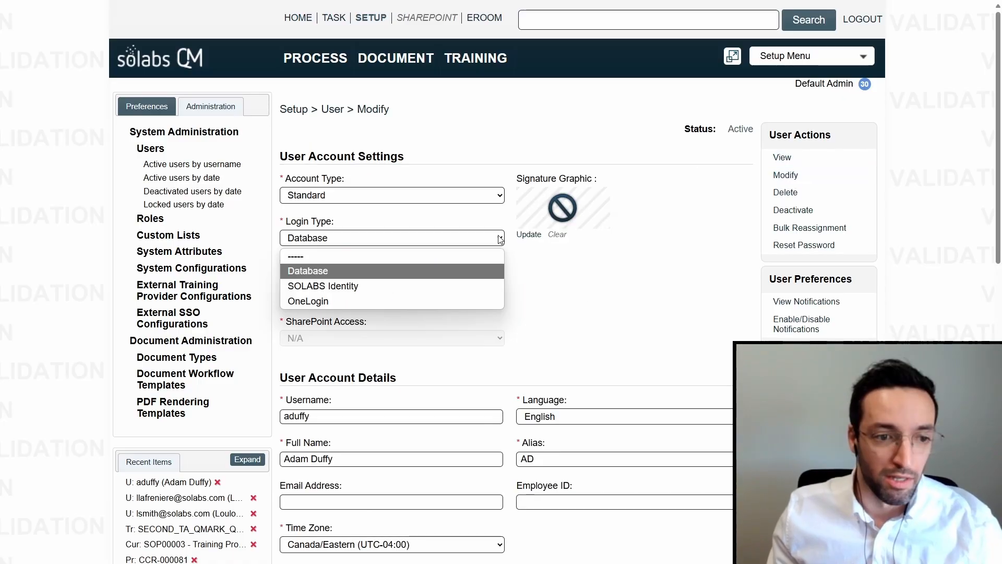
{"action": "left_click", "coordinate": [447, 286]}
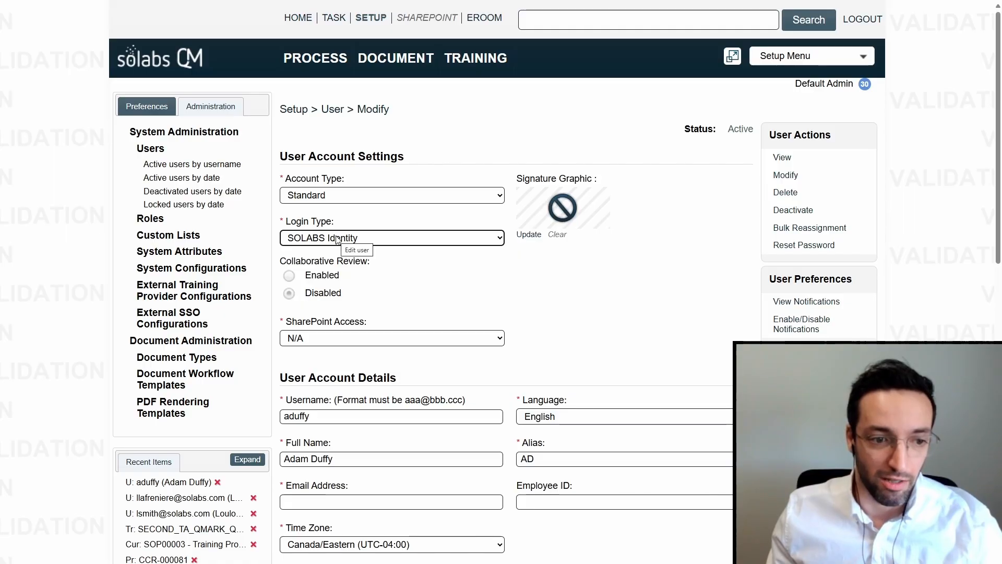
Review the available SharePoint Access levels for the account, keeping N/A selected.
{"action": "scroll", "coordinate": [443, 245], "scroll_direction": "down", "scroll_amount": 1}
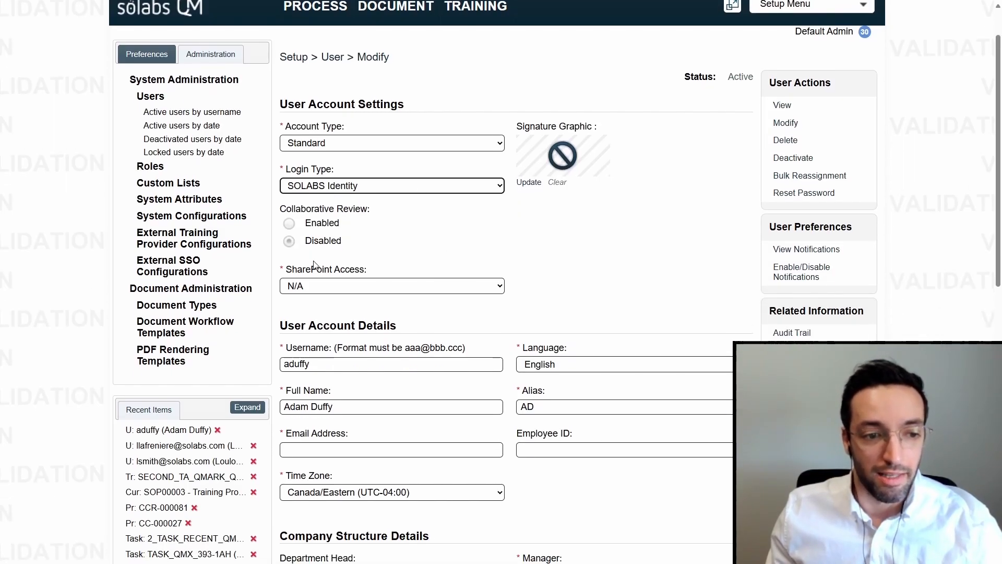
{"action": "left_click", "coordinate": [404, 287]}
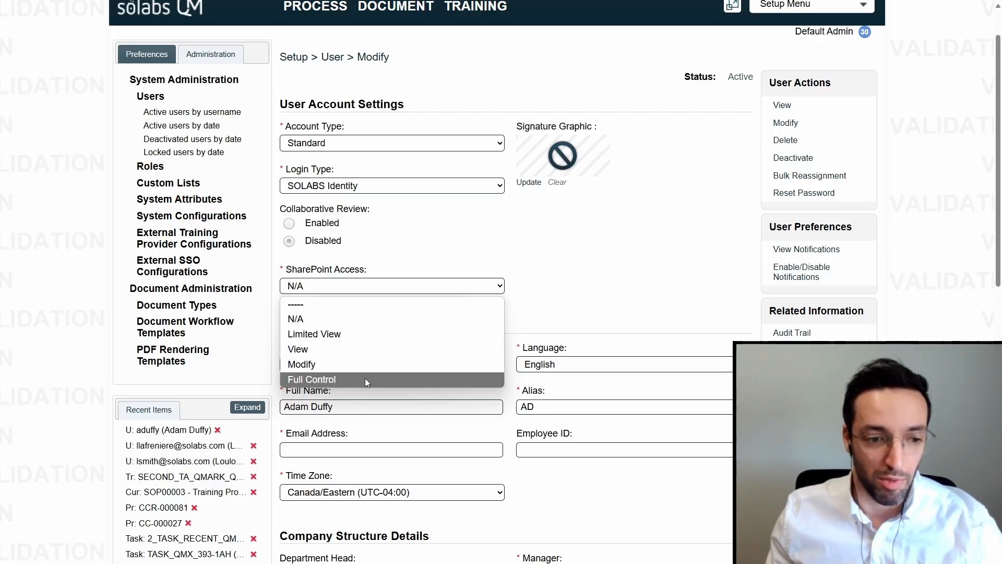
{"action": "left_click", "coordinate": [496, 286]}
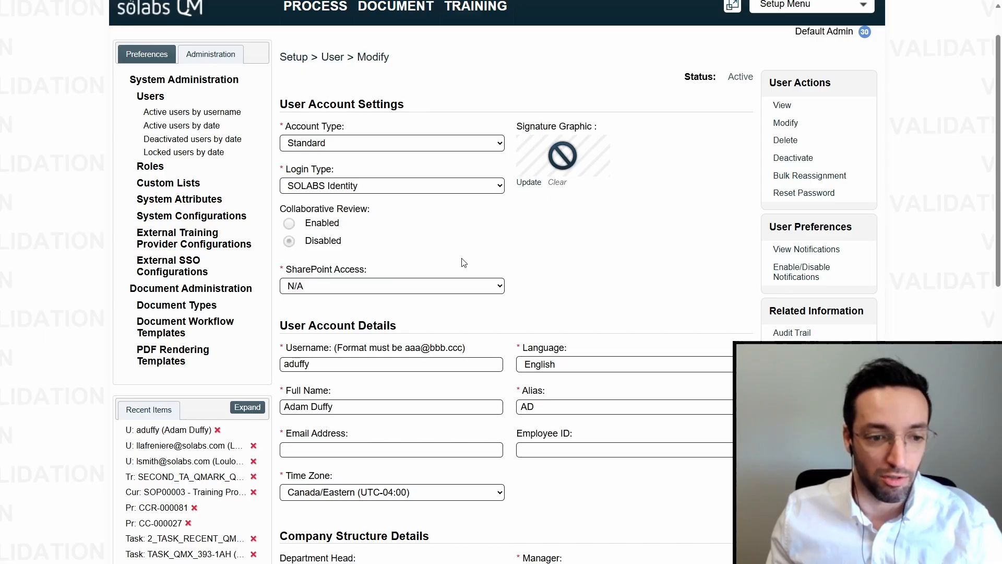
Extend the account's username to the required e-mail format by adding the company domain.
{"action": "scroll", "coordinate": [404, 256], "scroll_direction": "down", "scroll_amount": 1}
{"action": "scroll", "coordinate": [470, 182], "scroll_direction": "down", "scroll_amount": 1}
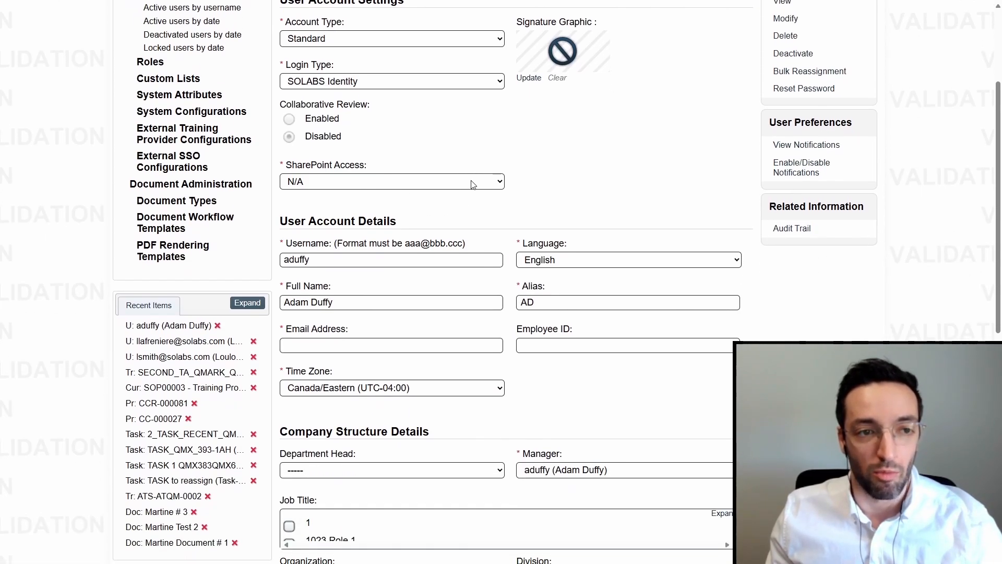
{"action": "scroll", "coordinate": [469, 209], "scroll_direction": "up", "scroll_amount": 1}
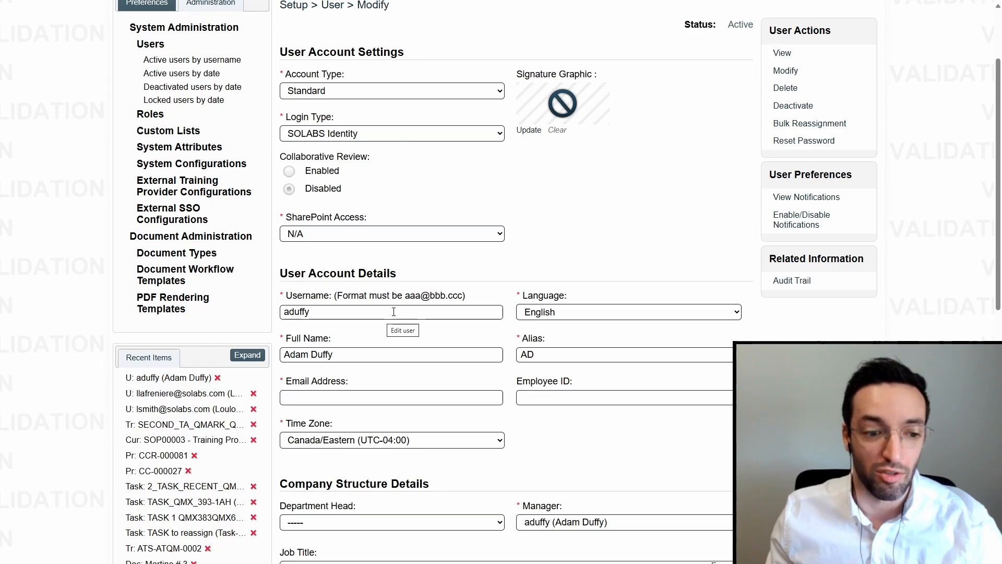
{"action": "left_click_drag", "start_coordinate": [393, 312], "coordinate": [281, 314]}
{"action": "left_click", "coordinate": [322, 309]}
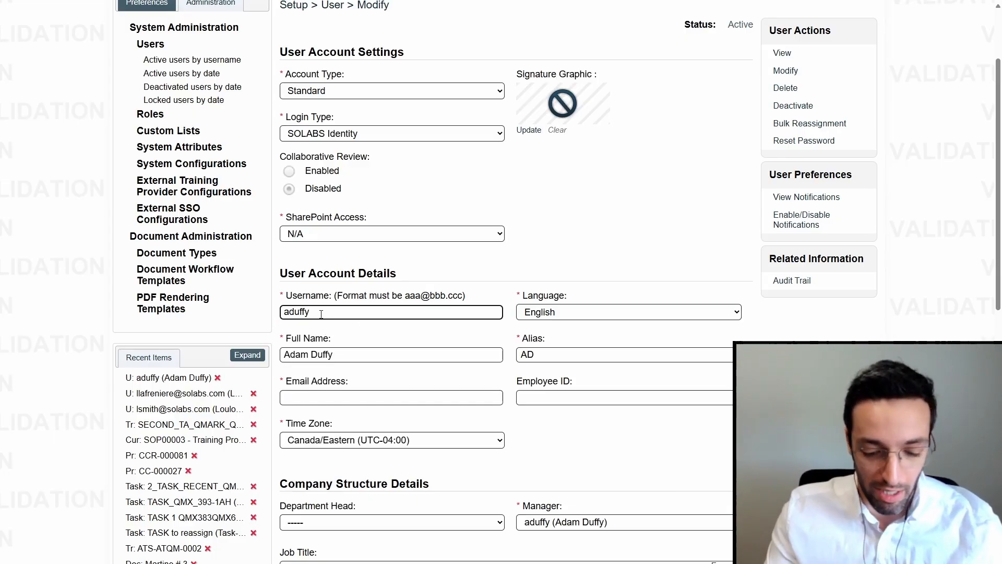
{"action": "type", "text": "@solabs.com"}
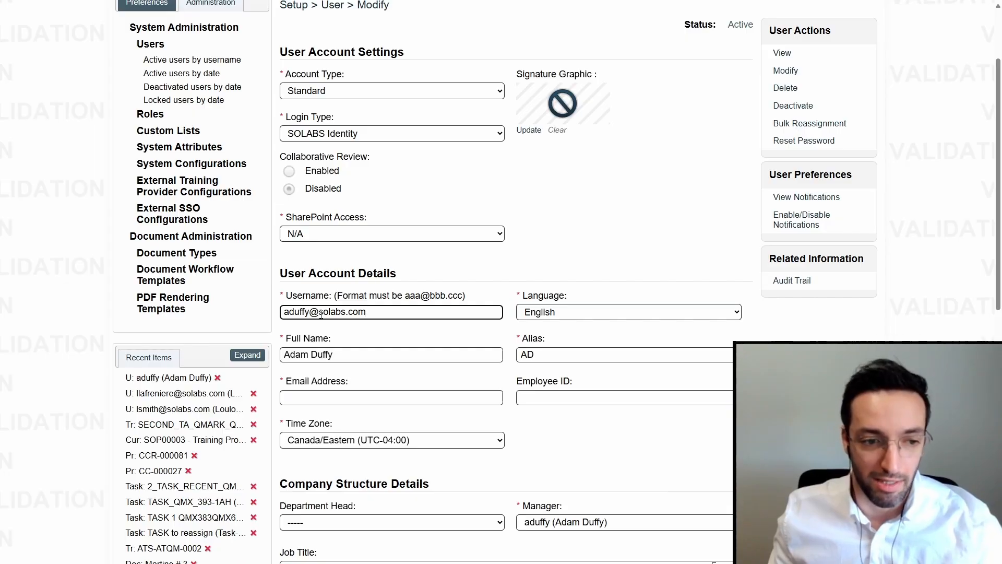
Copy the new username into the account's Email Address field.
{"action": "triple_click", "coordinate": [321, 312]}
{"action": "key", "text": "ctrl+c"}
{"action": "key", "text": "Right"}
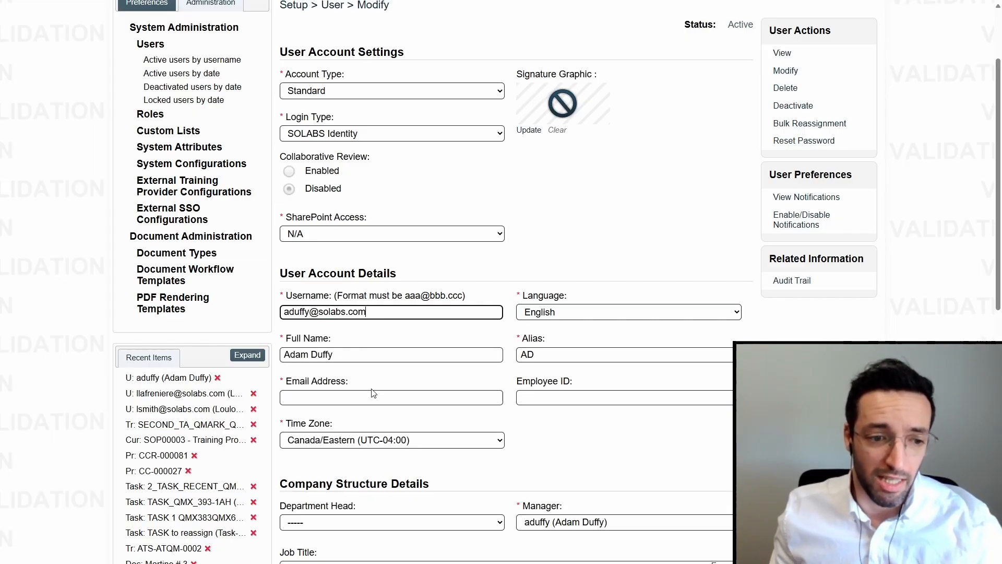
{"action": "left_click", "coordinate": [371, 398]}
{"action": "key", "text": "ctrl+v"}
{"action": "left_click", "coordinate": [516, 443]}
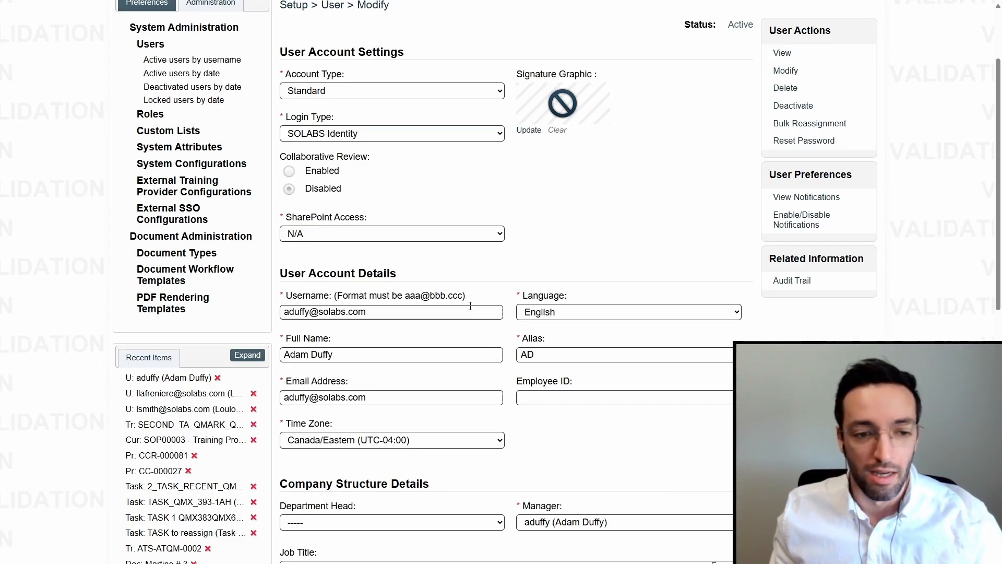
Submit the modified user account and confirm the assignment actions with their default options.
{"action": "scroll", "coordinate": [566, 396], "scroll_direction": "down", "scroll_amount": 4}
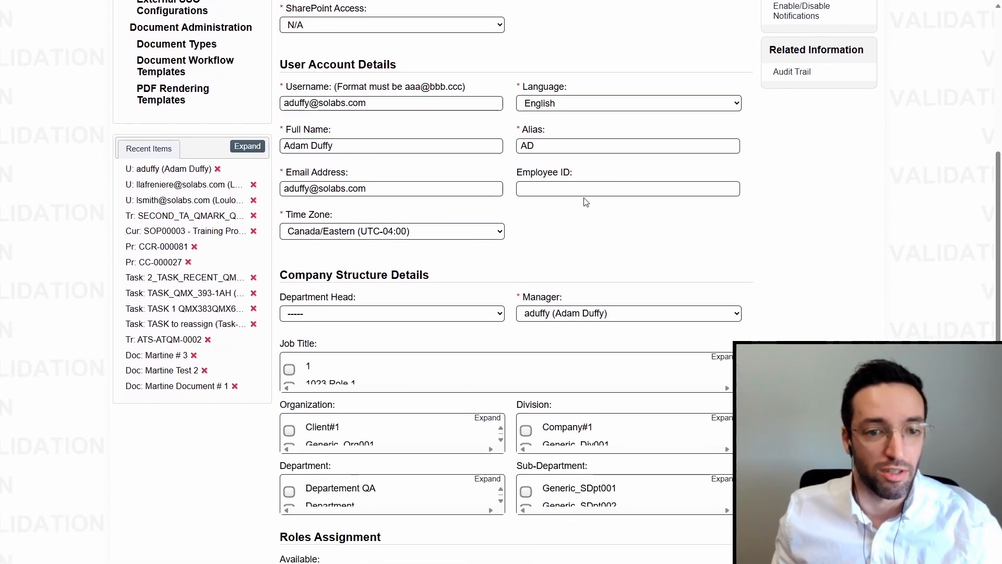
{"action": "scroll", "coordinate": [584, 199], "scroll_direction": "down", "scroll_amount": 6}
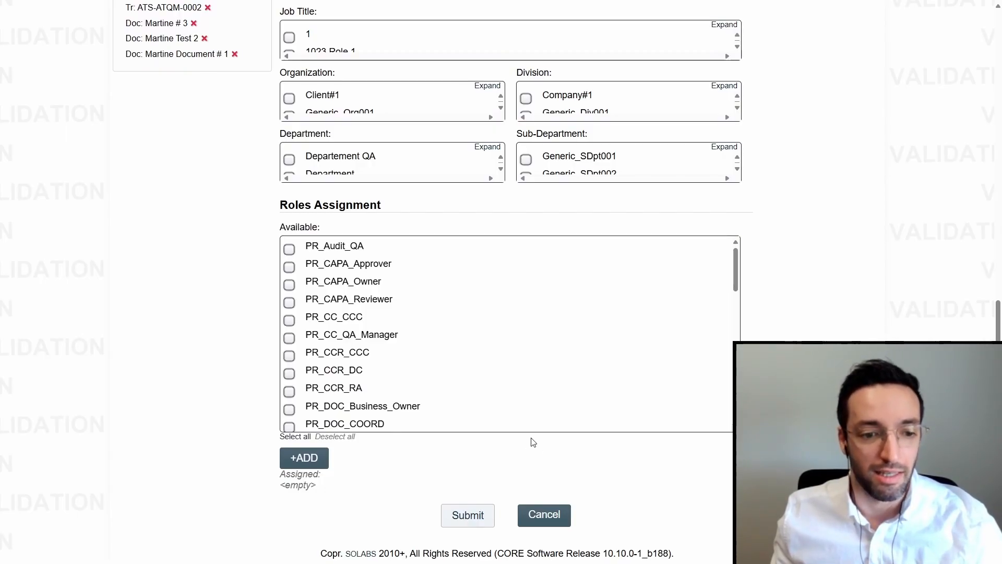
{"action": "scroll", "coordinate": [532, 444], "scroll_direction": "up", "scroll_amount": 10}
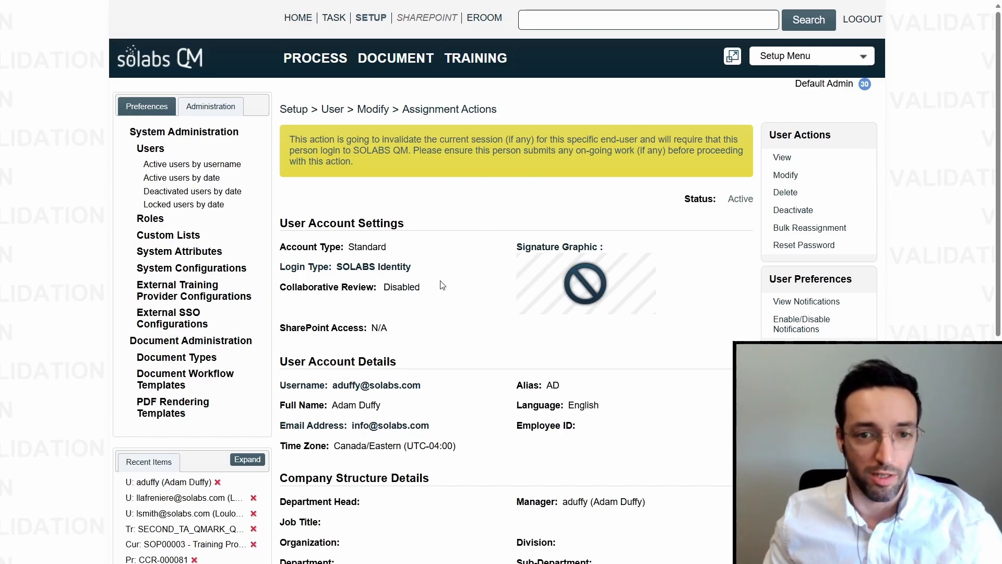
{"action": "scroll", "coordinate": [483, 221], "scroll_direction": "down", "scroll_amount": 7}
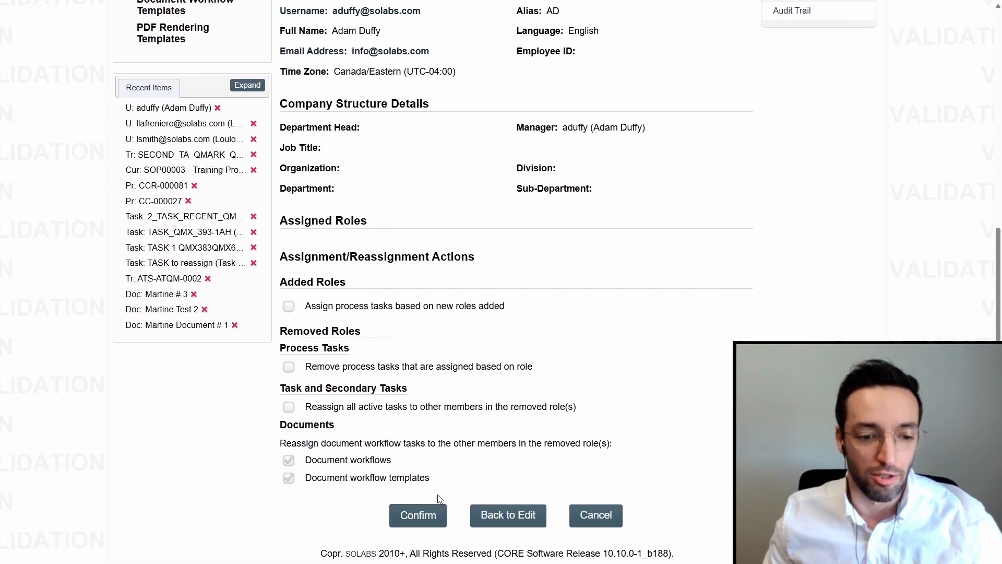
{"action": "left_click", "coordinate": [429, 518]}
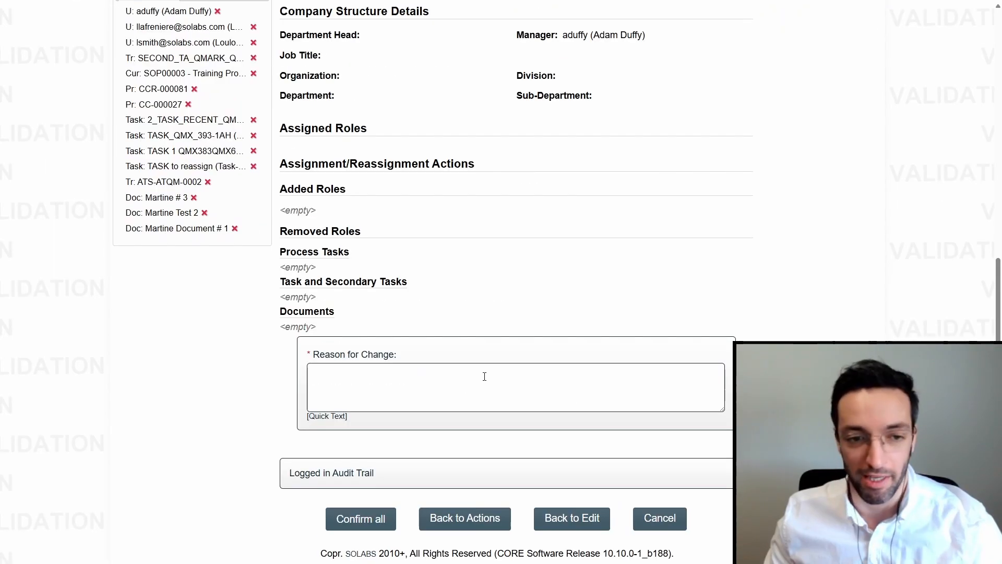
Give "Changing for prod environment" as the reason for change and confirm all modifications to the account.
{"action": "left_click", "coordinate": [546, 369]}
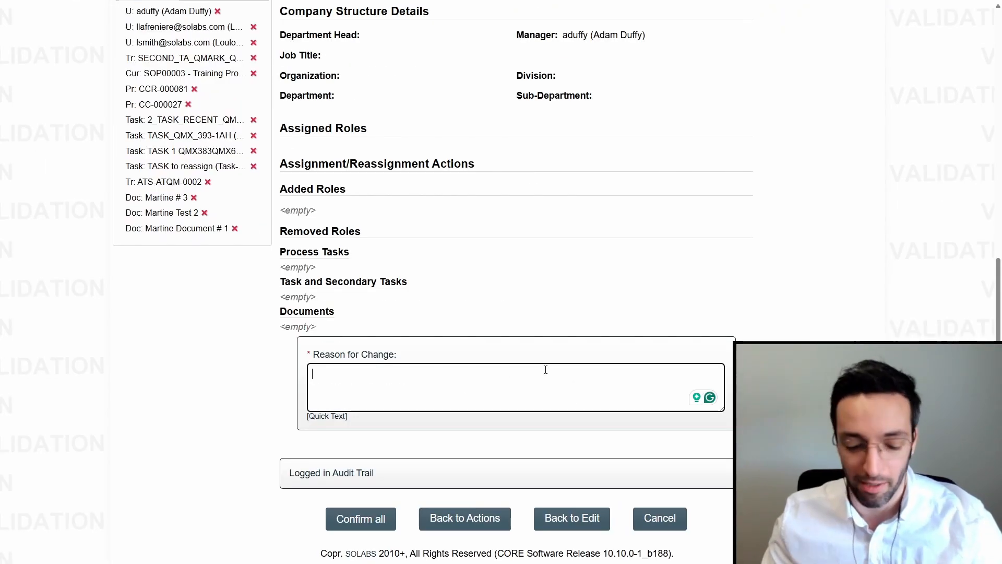
{"action": "type", "text": "Chang"}
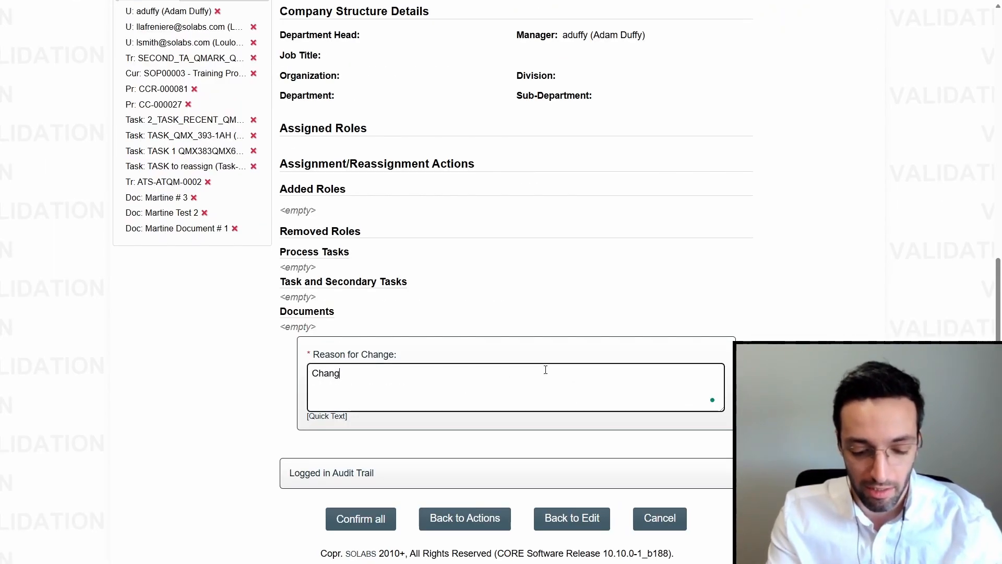
{"action": "type", "text": "ing for prod environment"}
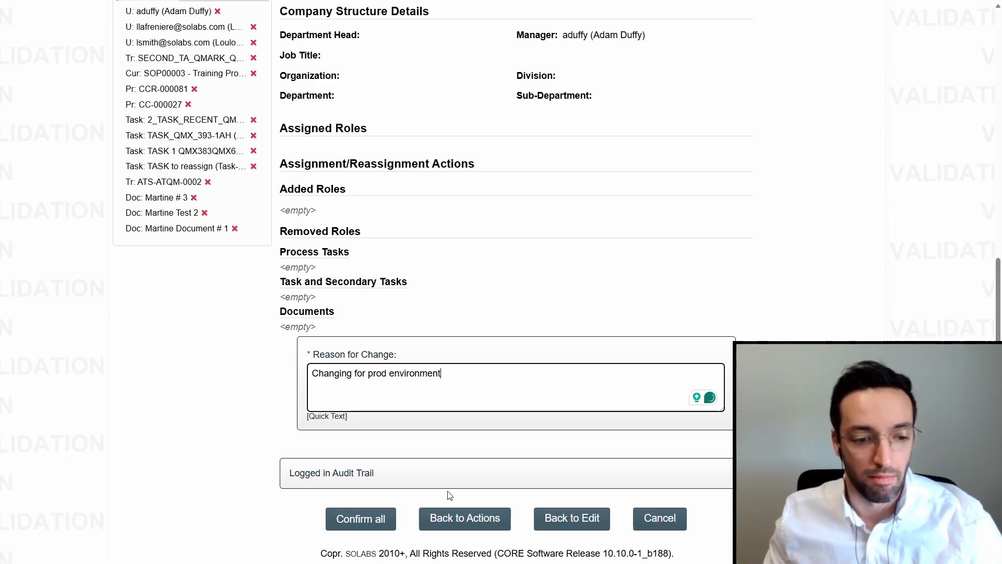
{"action": "left_click", "coordinate": [373, 518]}
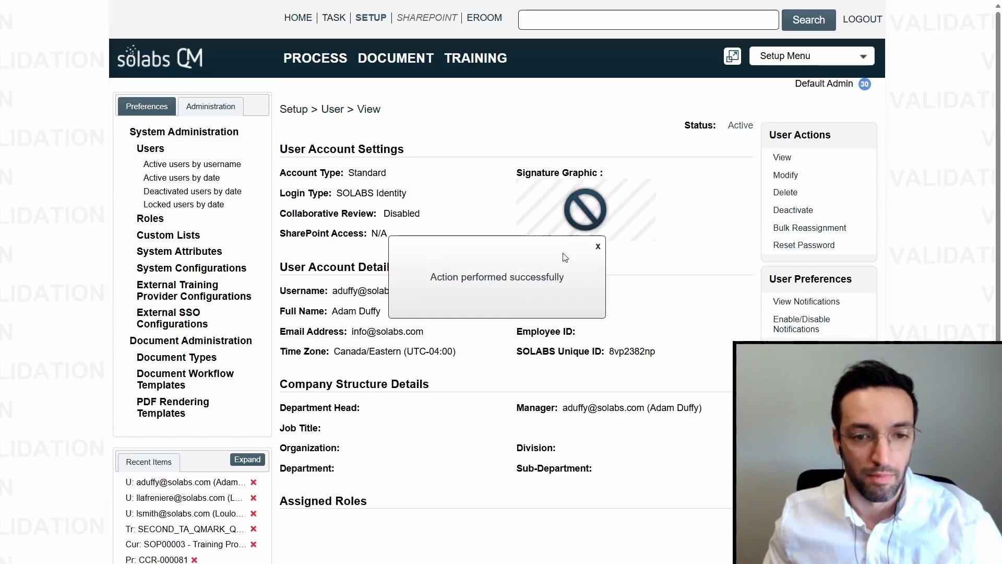
{"action": "left_click", "coordinate": [598, 249]}
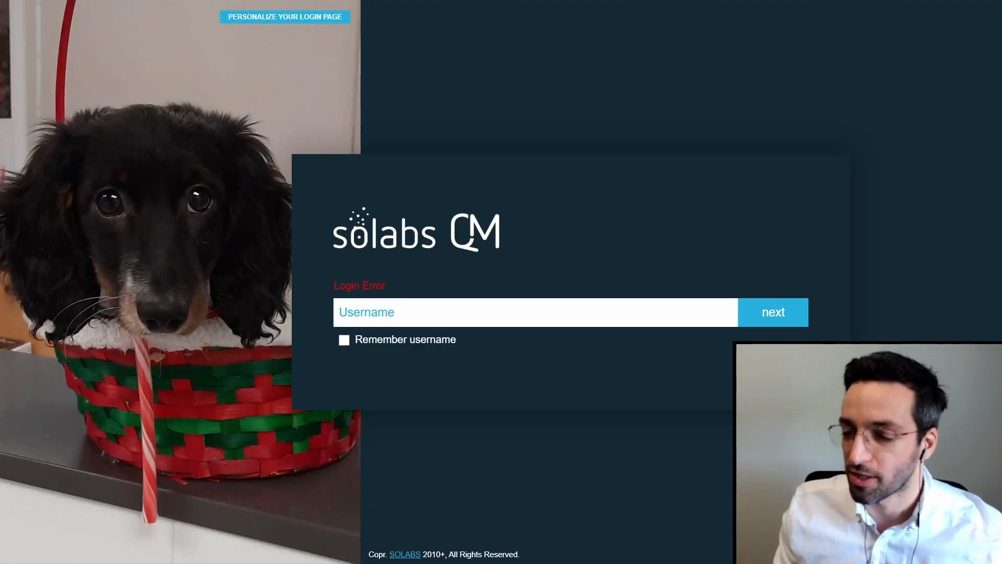
Switch to Outlook, review the password-change instructions in the SOLABS QM account e-mail, and select the temporary password.
{"action": "key", "text": "alt+Tab"}
{"action": "left_click_drag", "start_coordinate": [794, 147], "coordinate": [585, 98]}
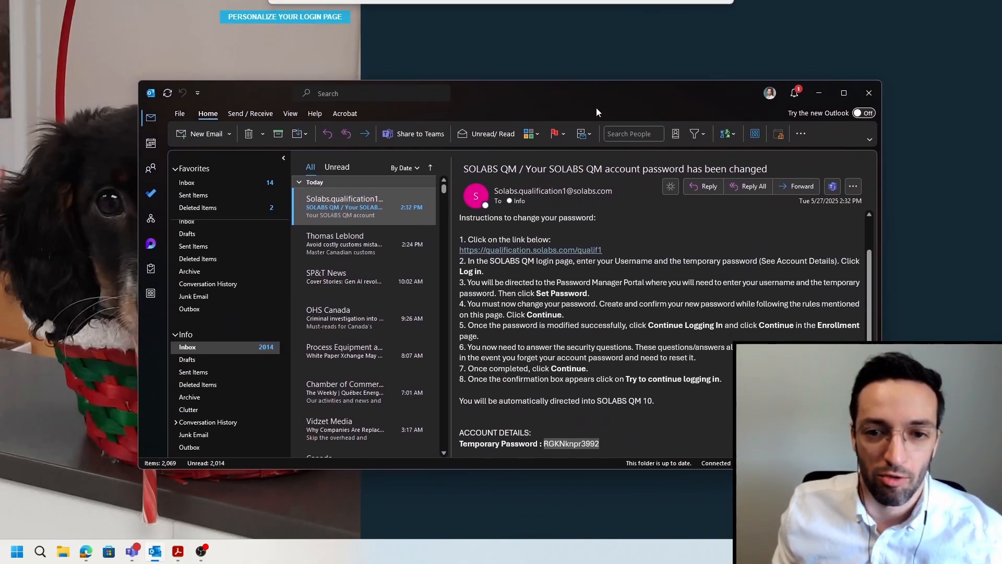
{"action": "scroll", "coordinate": [745, 266], "scroll_direction": "up", "scroll_amount": 2}
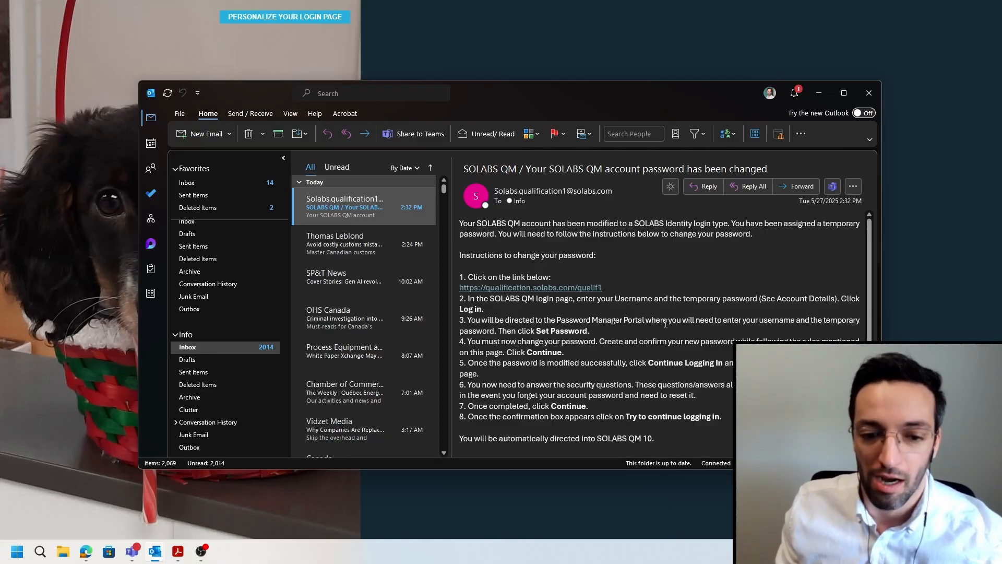
{"action": "scroll", "coordinate": [666, 324], "scroll_direction": "down", "scroll_amount": 1}
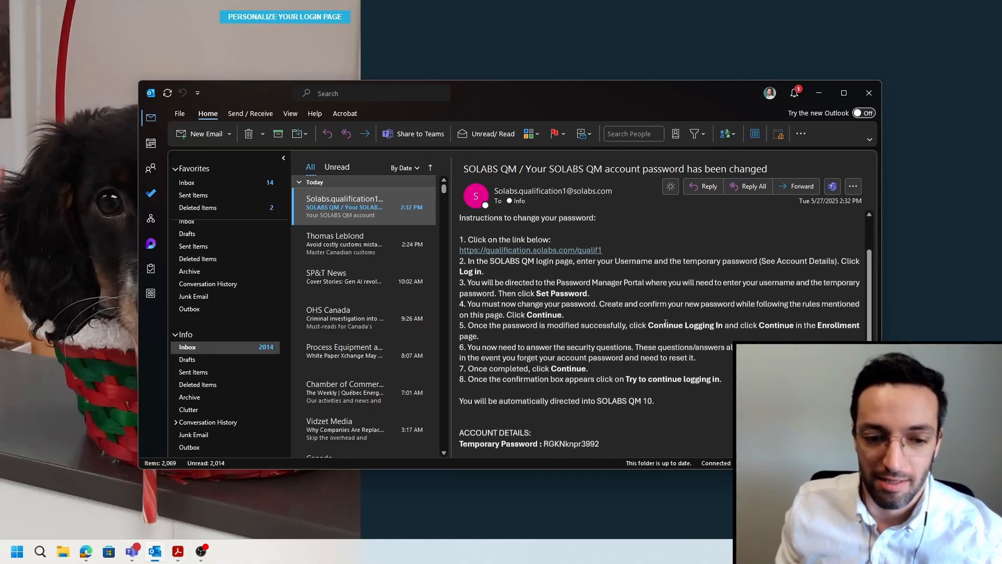
{"action": "left_click_drag", "start_coordinate": [599, 445], "coordinate": [545, 443]}
{"action": "left_click", "coordinate": [600, 442]}
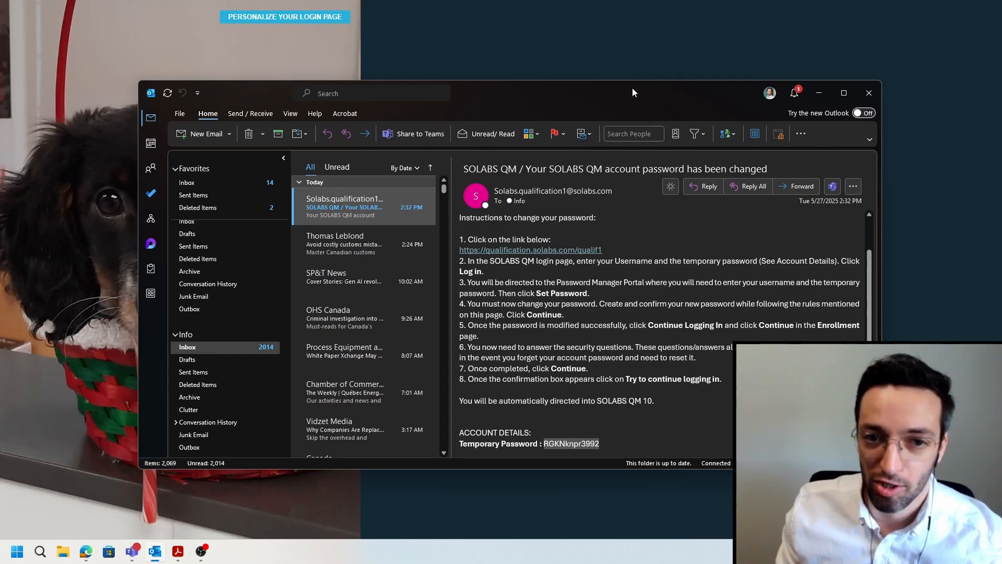
{"action": "left_click_drag", "start_coordinate": [632, 93], "coordinate": [1001, 125]}
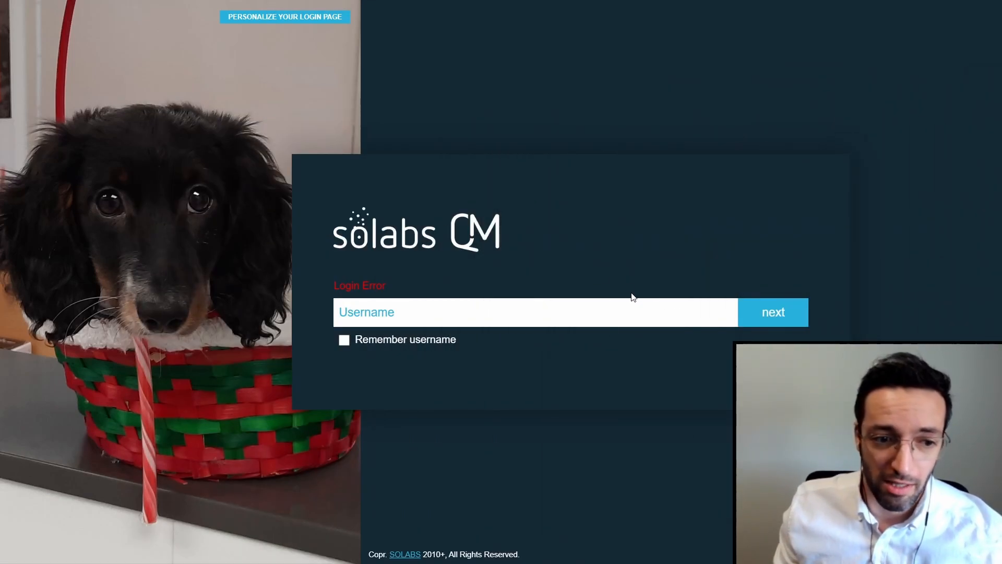
Try to log in to SOLABS QM with the user's e-mail-format username and the account password.
{"action": "left_click", "coordinate": [635, 311]}
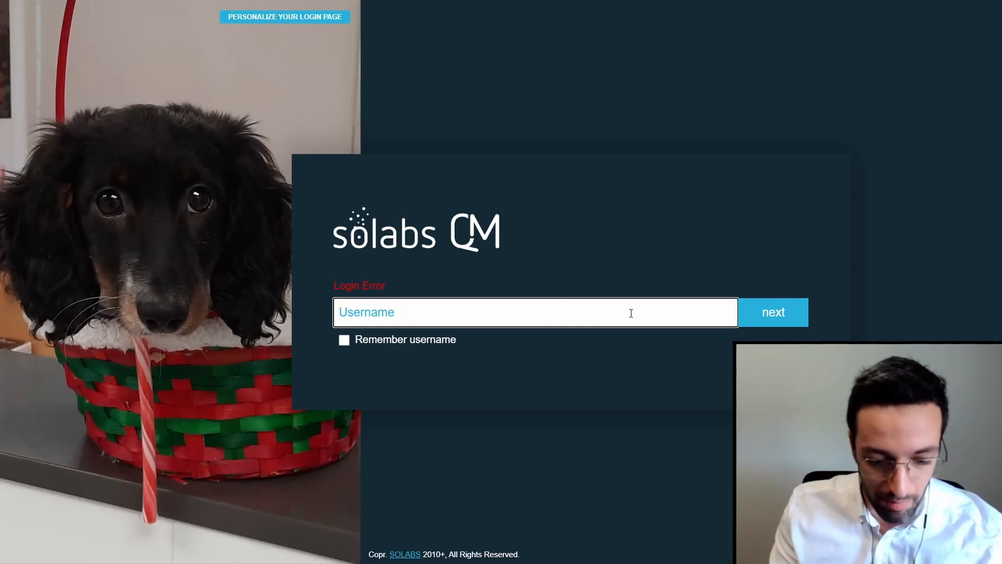
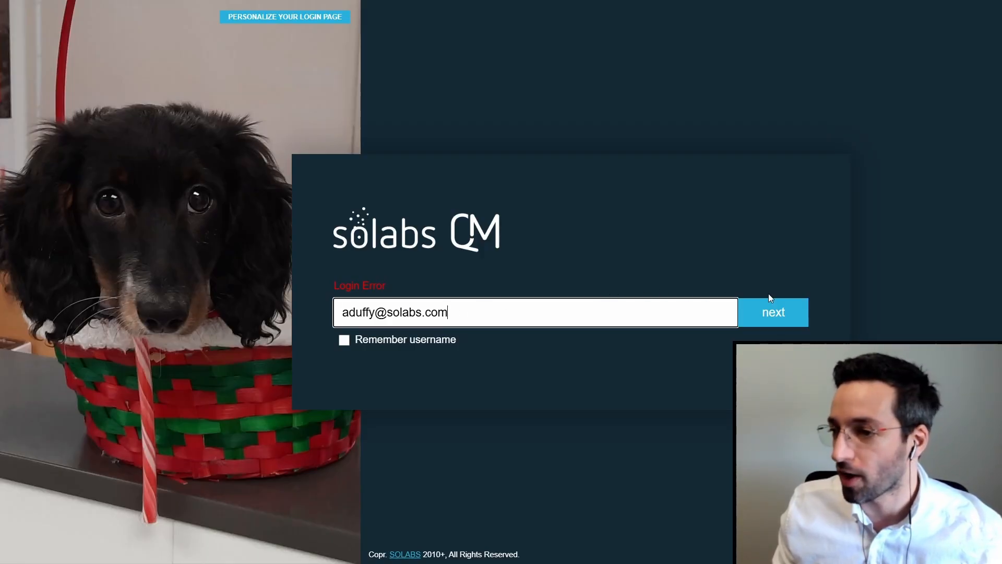
{"action": "left_click", "coordinate": [787, 316]}
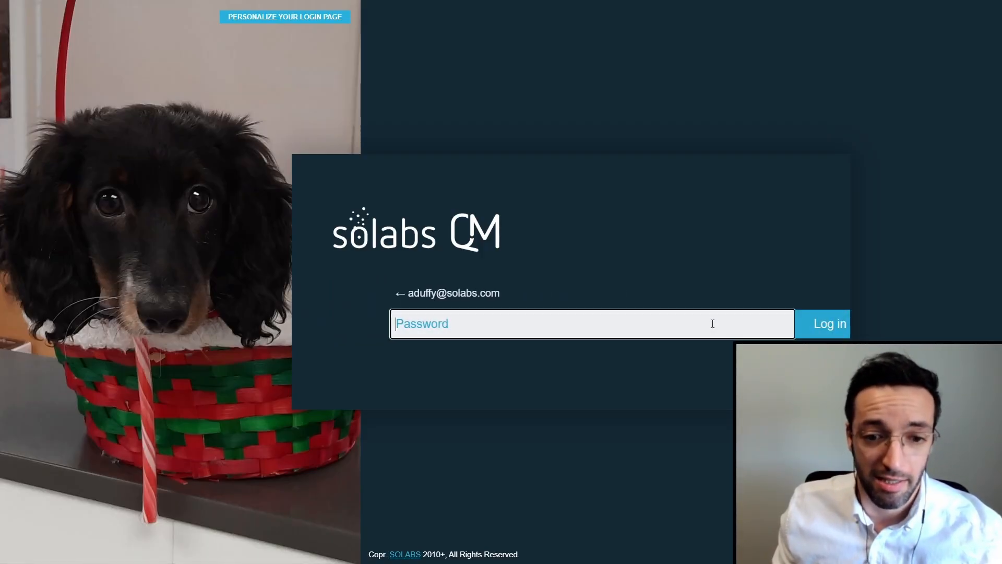
{"action": "type", "text": "•••••••••"}
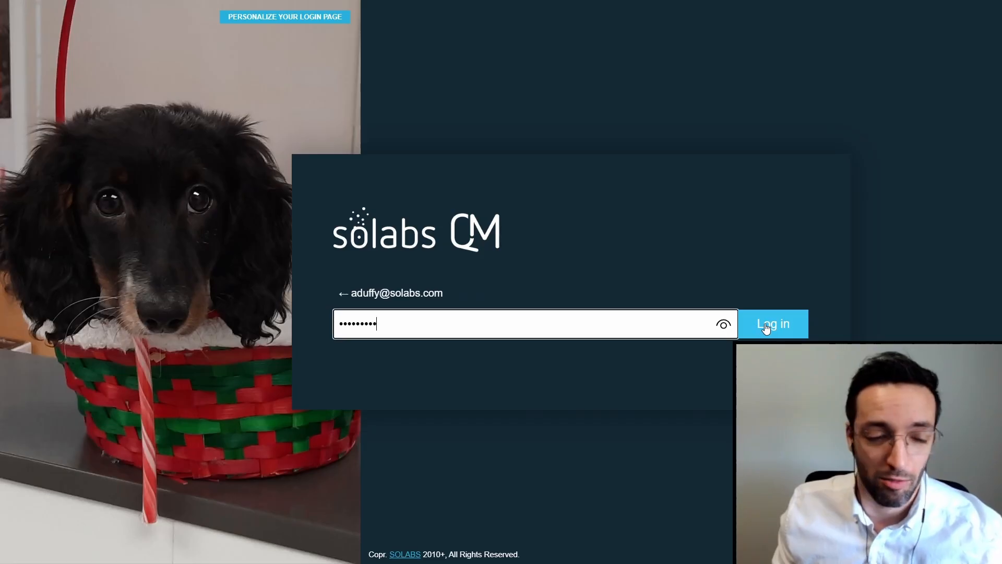
{"action": "left_click", "coordinate": [766, 325]}
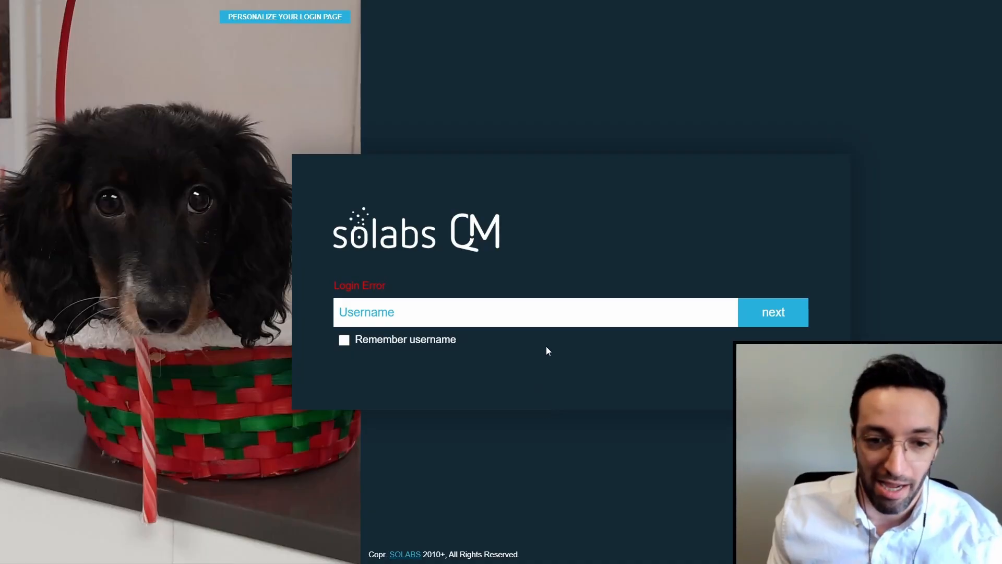
Retry the SOLABS QM login with the user's e-mail address as username and the account password to reach the password portal.
{"action": "left_click", "coordinate": [569, 320]}
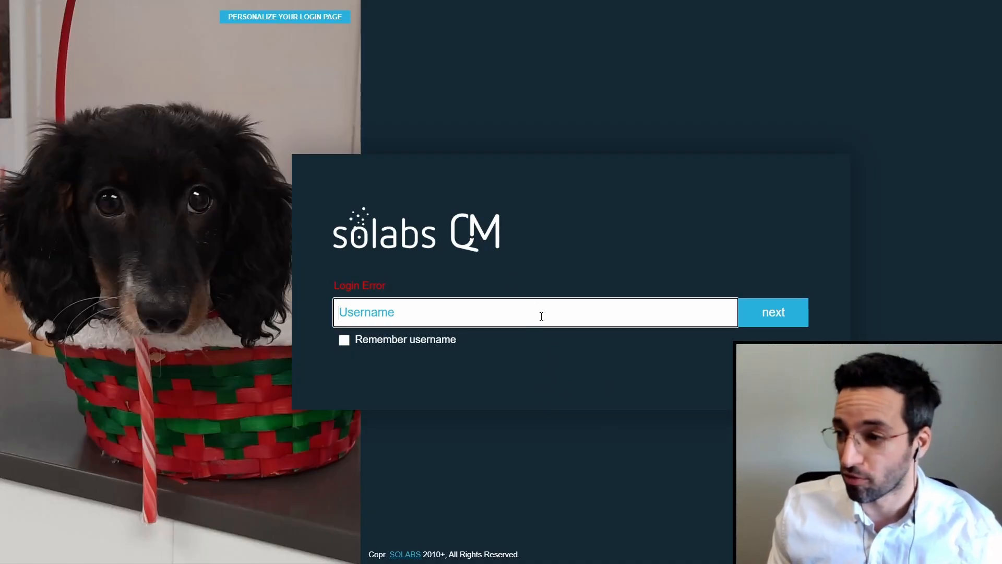
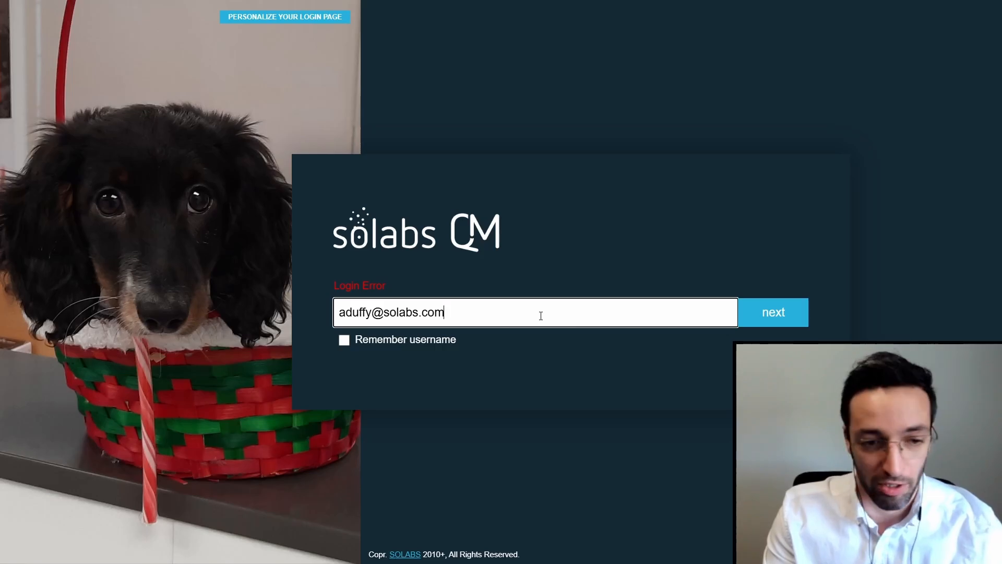
{"action": "key", "text": "Return"}
{"action": "type", "text": "•••••"}
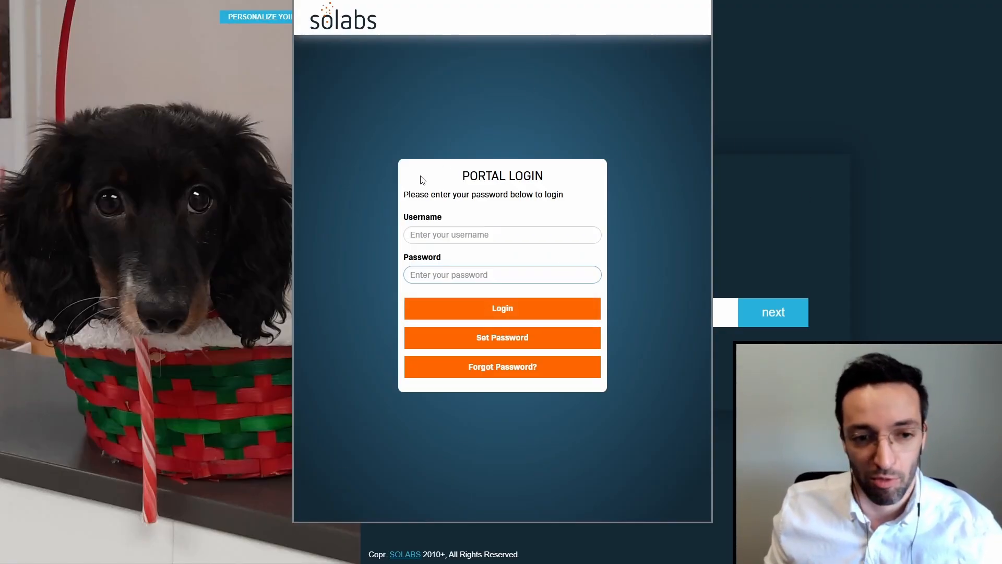
Enter the user's e-mail address as the username in the portal login form.
{"action": "left_click", "coordinate": [452, 236]}
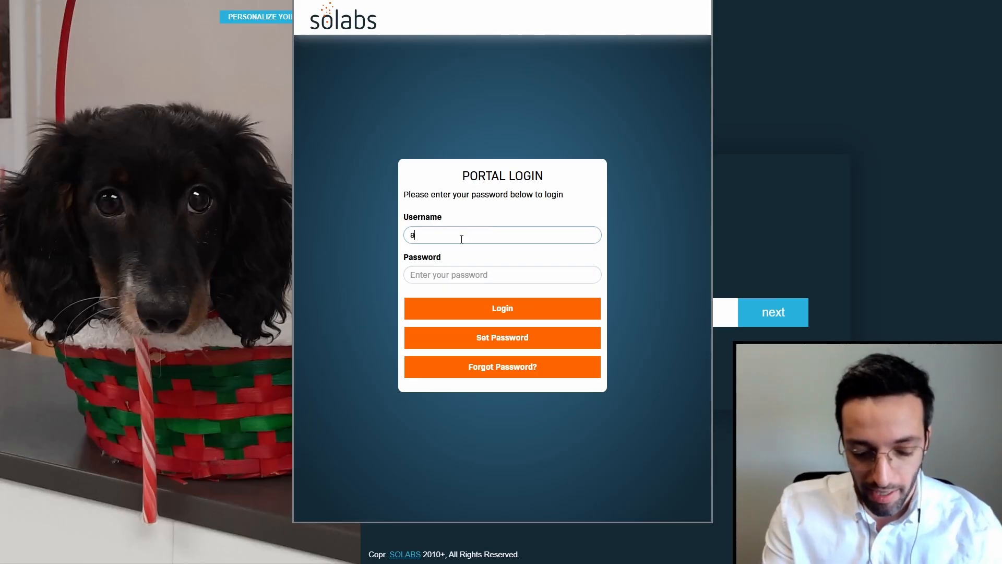
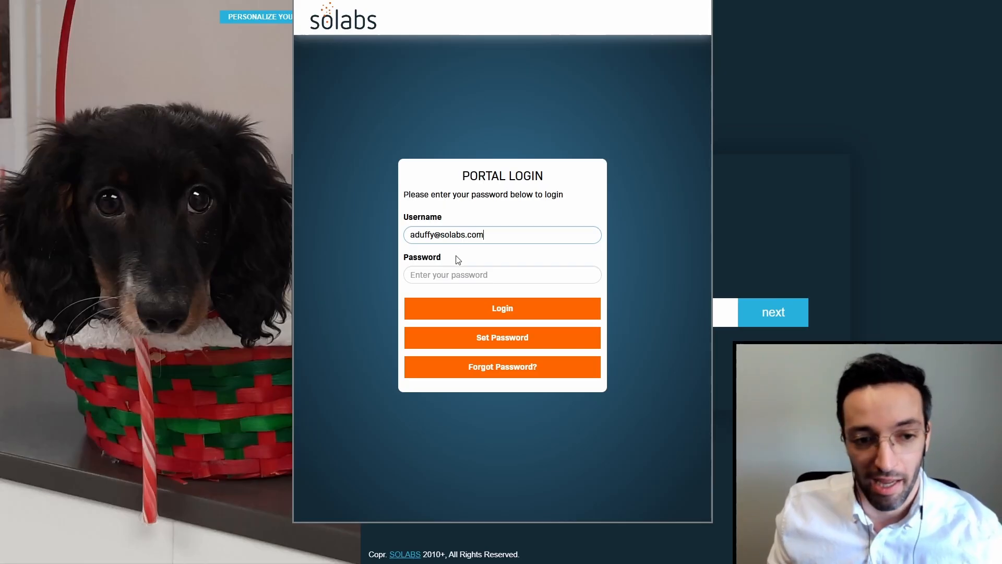
Move the Outlook window off the portal, paste the temporary password into the login form, and choose to set a new password.
{"action": "left_click", "coordinate": [459, 275]}
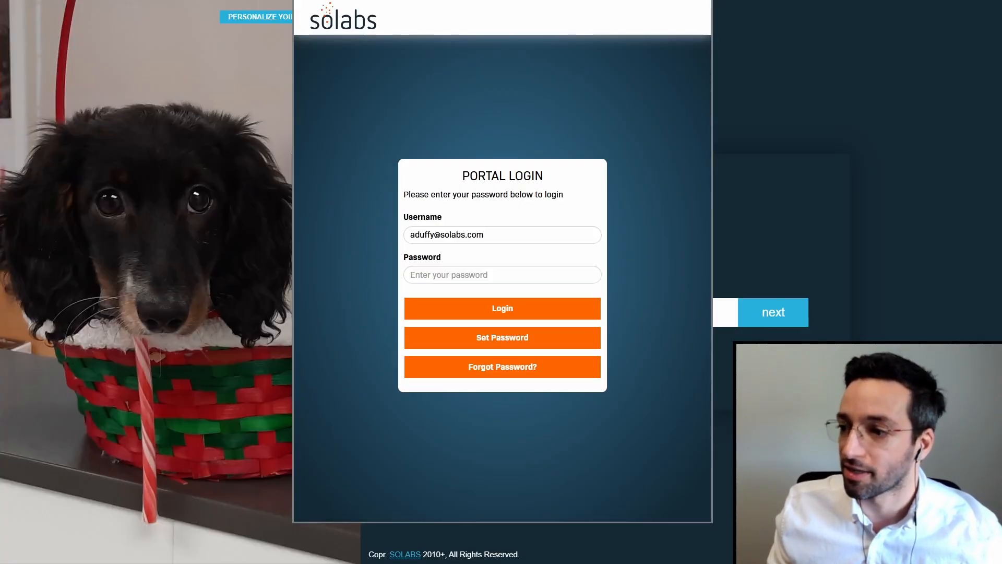
{"action": "key", "text": "alt+Tab"}
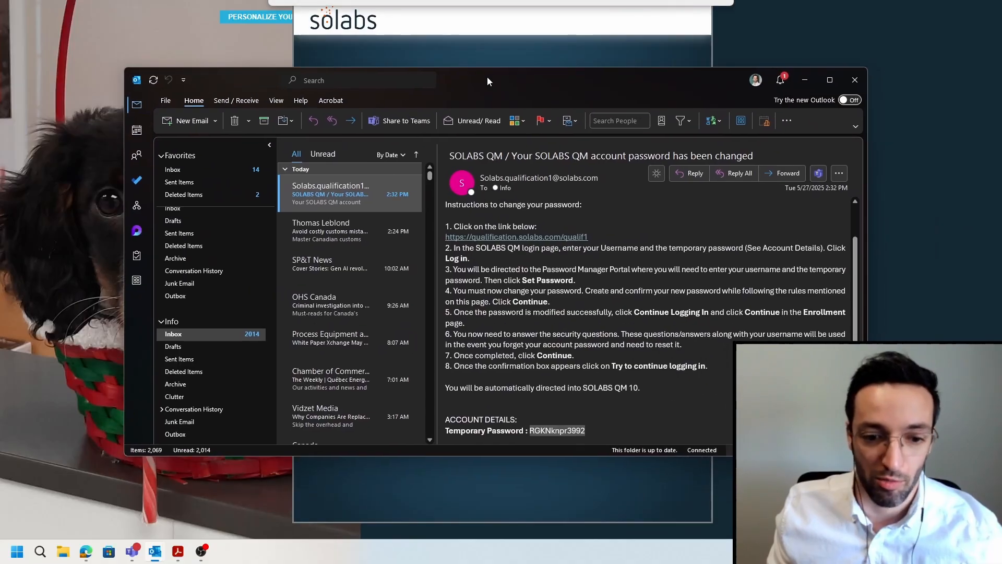
{"action": "left_click_drag", "start_coordinate": [490, 76], "coordinate": [434, 67]}
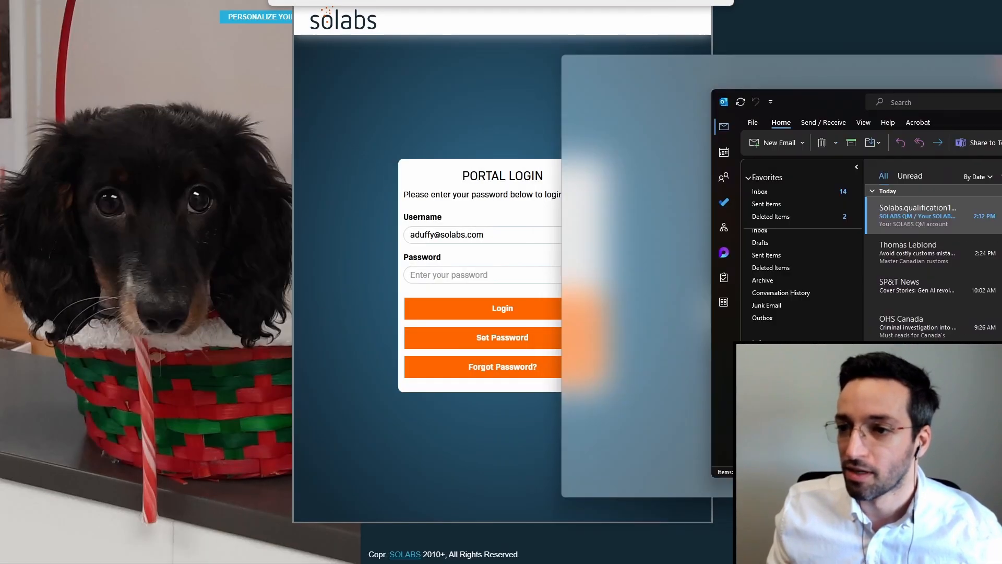
{"action": "left_click", "coordinate": [472, 277]}
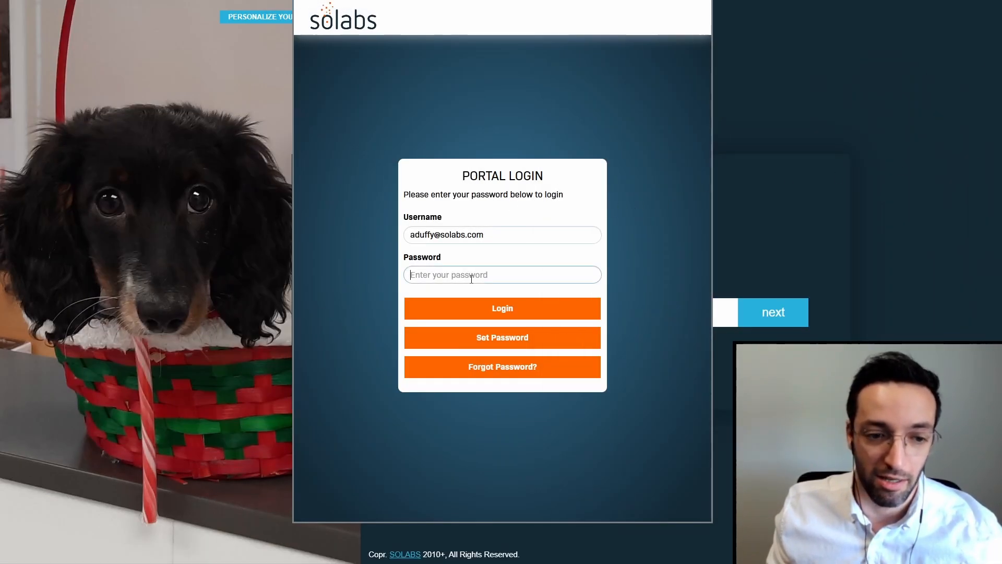
{"action": "key", "text": "ctrl+v"}
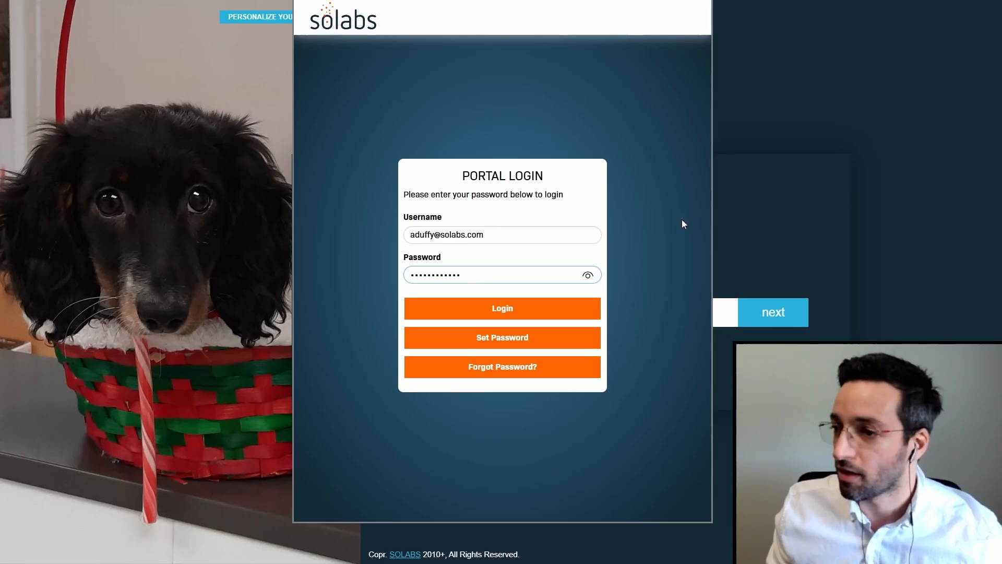
{"action": "left_click", "coordinate": [493, 340]}
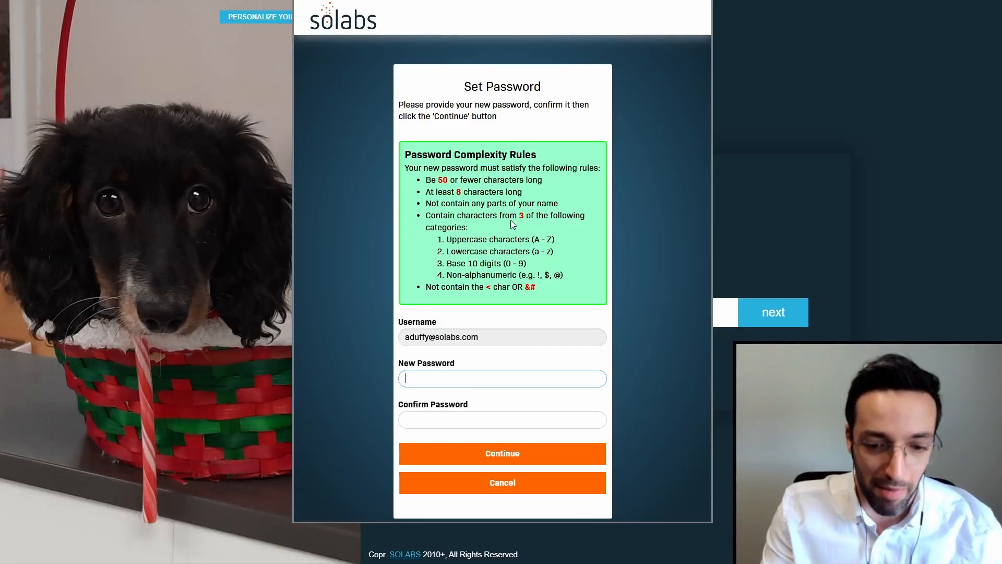
Enter and confirm a new account password that meets the complexity rules, and submit it.
{"action": "type", "text": "S•••••"}
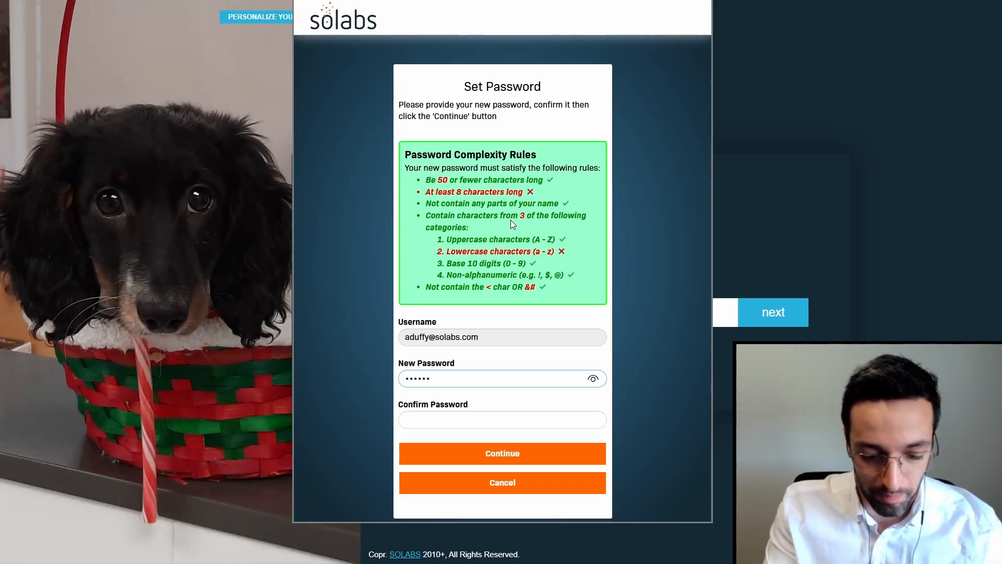
{"action": "type", "text": "•••"}
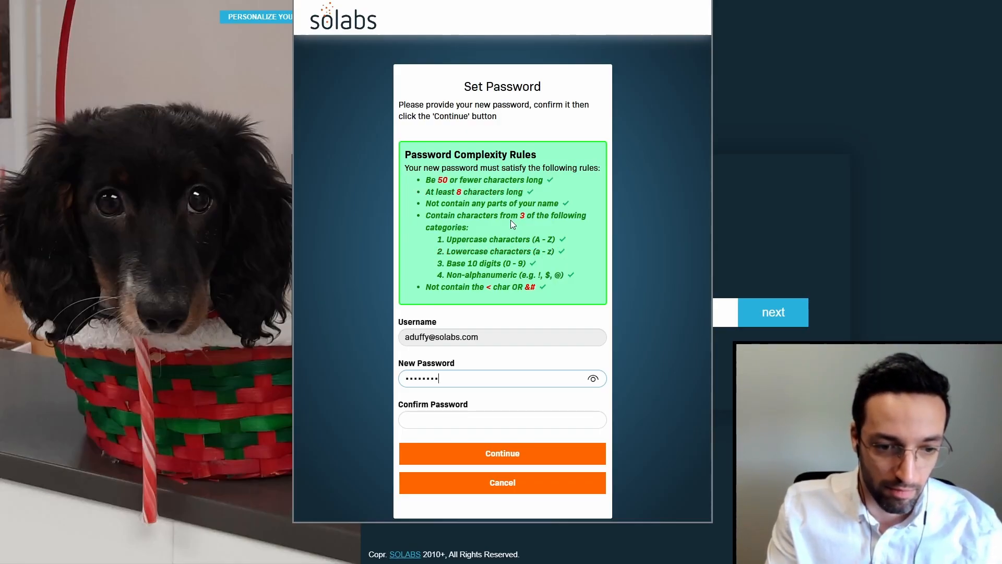
{"action": "left_click", "coordinate": [476, 421]}
{"action": "type", "text": "•"}
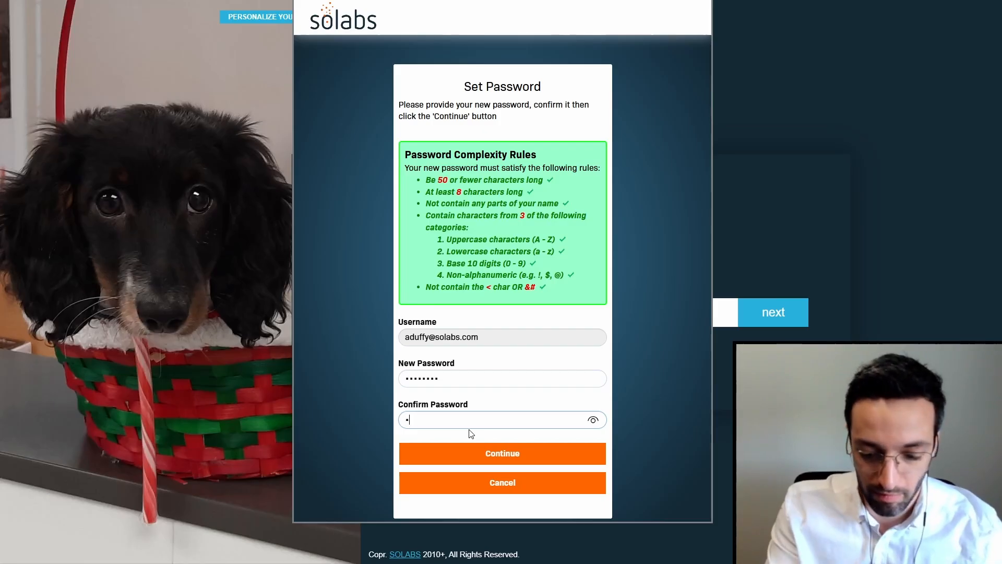
{"action": "type", "text": "••••••"}
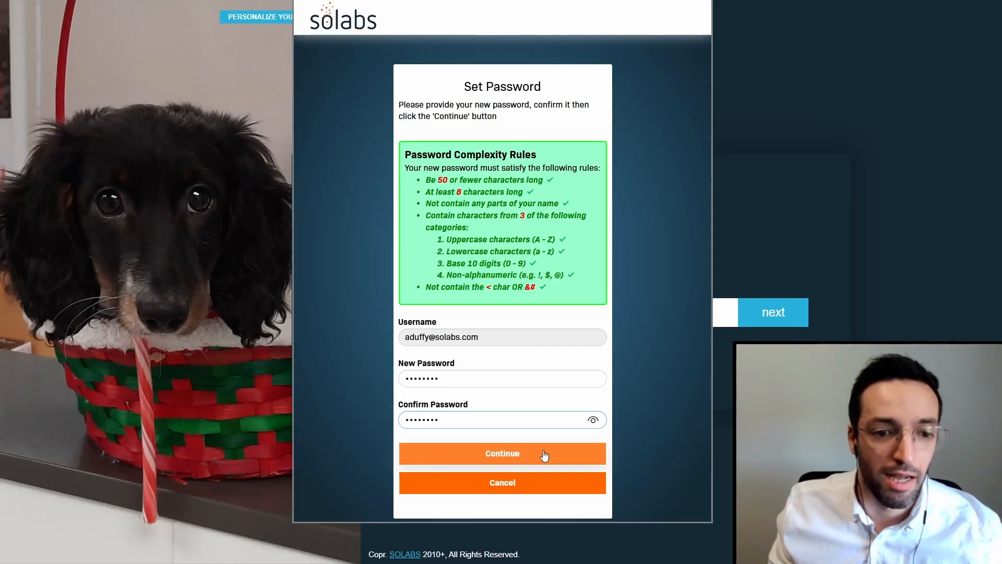
{"action": "left_click", "coordinate": [527, 458]}
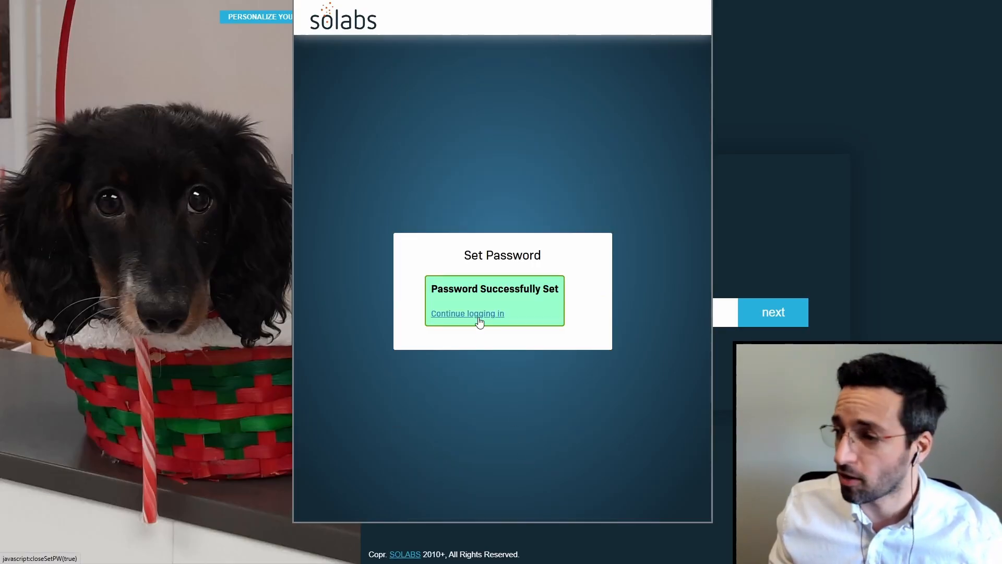
Continue logging in to the challenge enrollment and answer the first security question, "What is your favorite song?".
{"action": "left_click", "coordinate": [479, 314]}
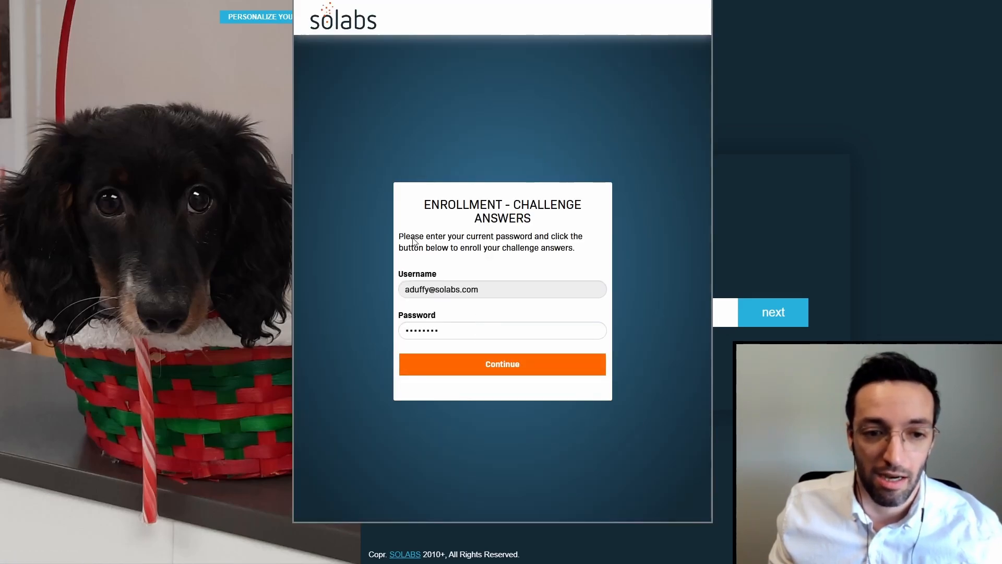
{"action": "left_click", "coordinate": [493, 365]}
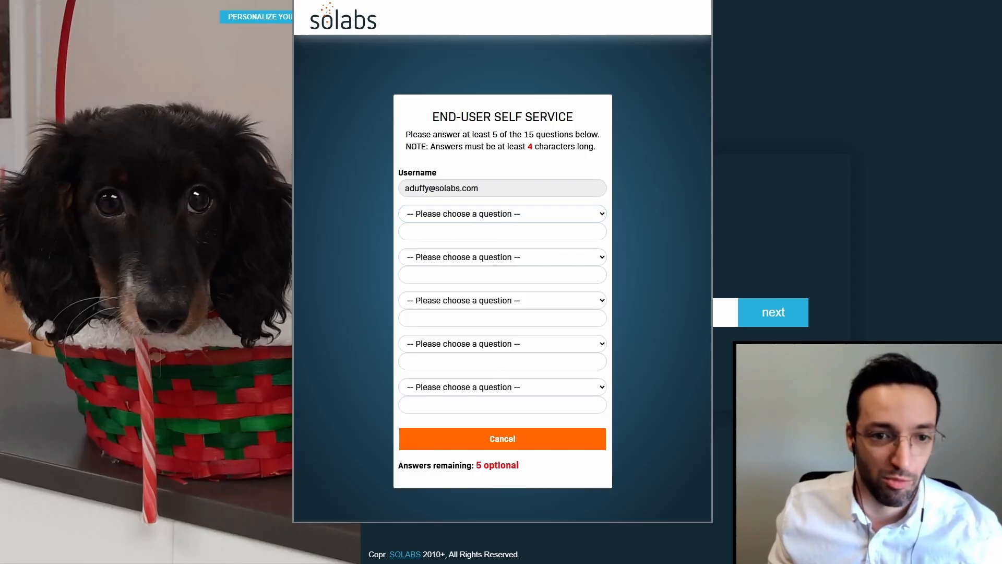
{"action": "left_click", "coordinate": [494, 214]}
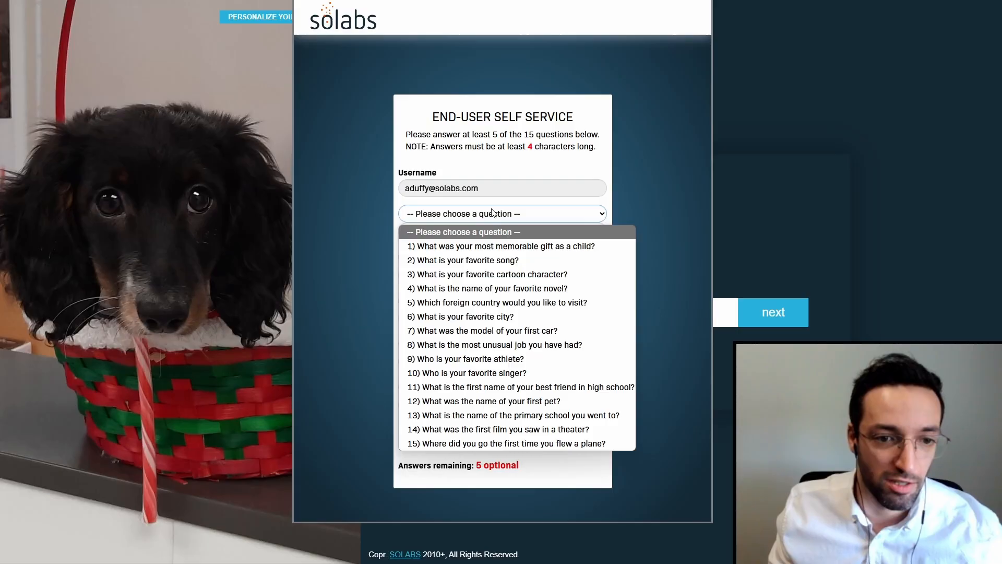
{"action": "left_click", "coordinate": [462, 261]}
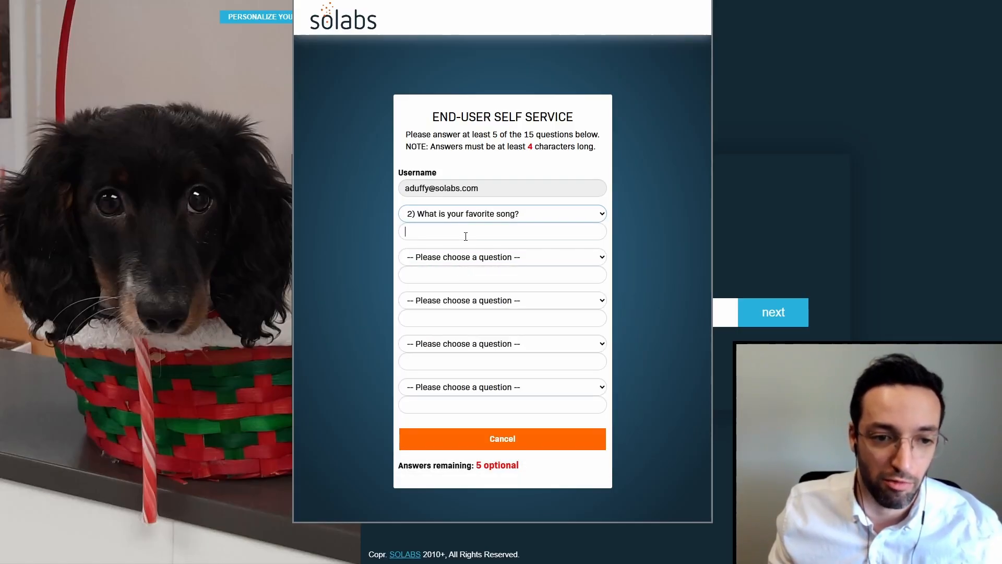
{"action": "type", "text": "song"}
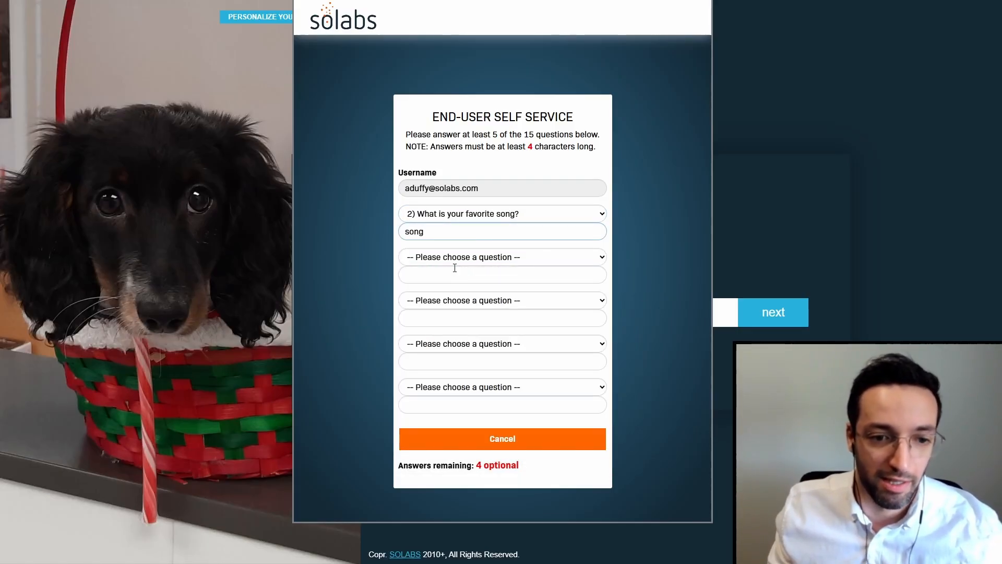
Answer "Which foreign country would you like to visit?" as the second security question and submit the enrollment.
{"action": "left_click", "coordinate": [456, 258]}
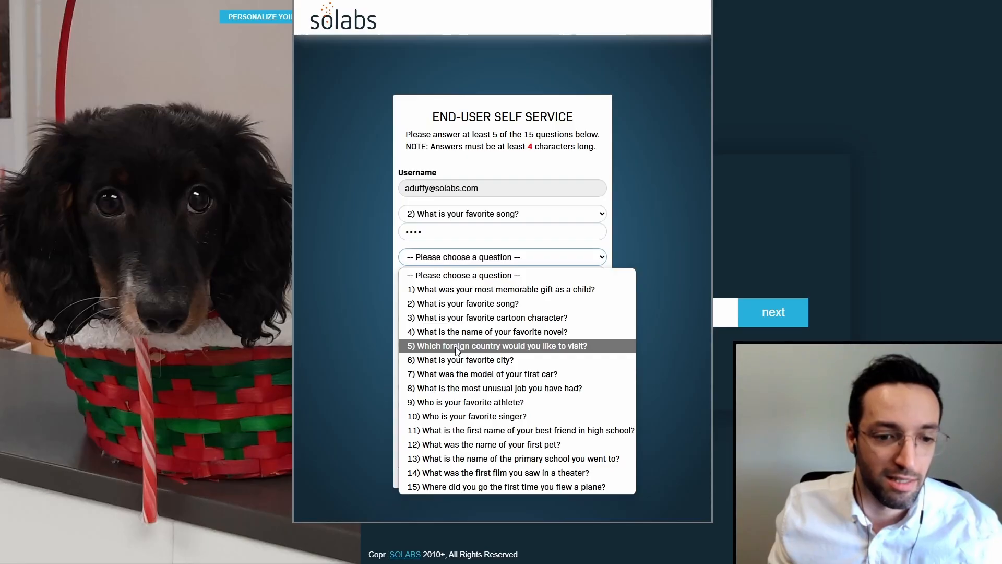
{"action": "left_click", "coordinate": [456, 346]}
{"action": "left_click", "coordinate": [458, 275]}
{"action": "type", "text": "cou"}
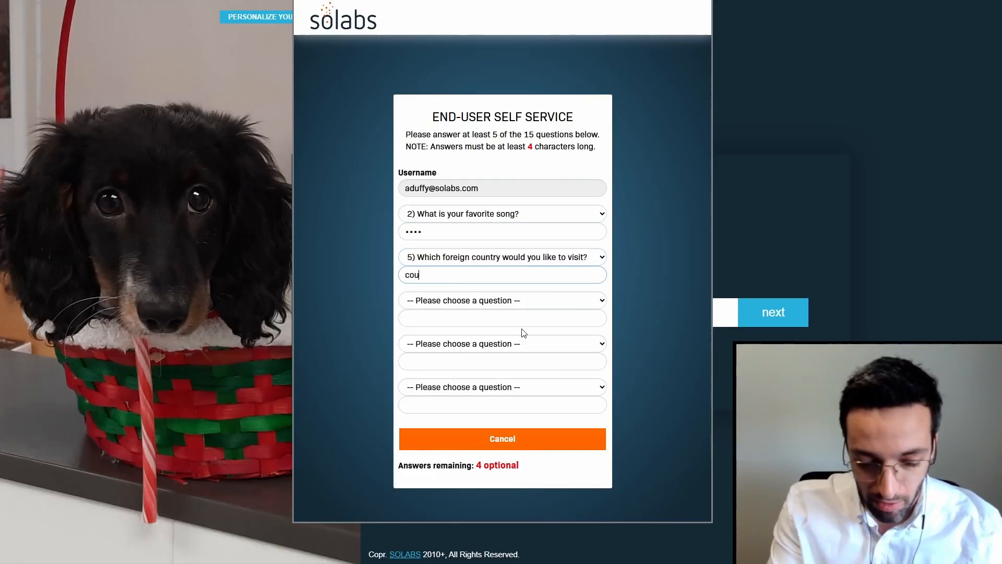
{"action": "type", "text": "ntry"}
{"action": "key", "text": "Return"}
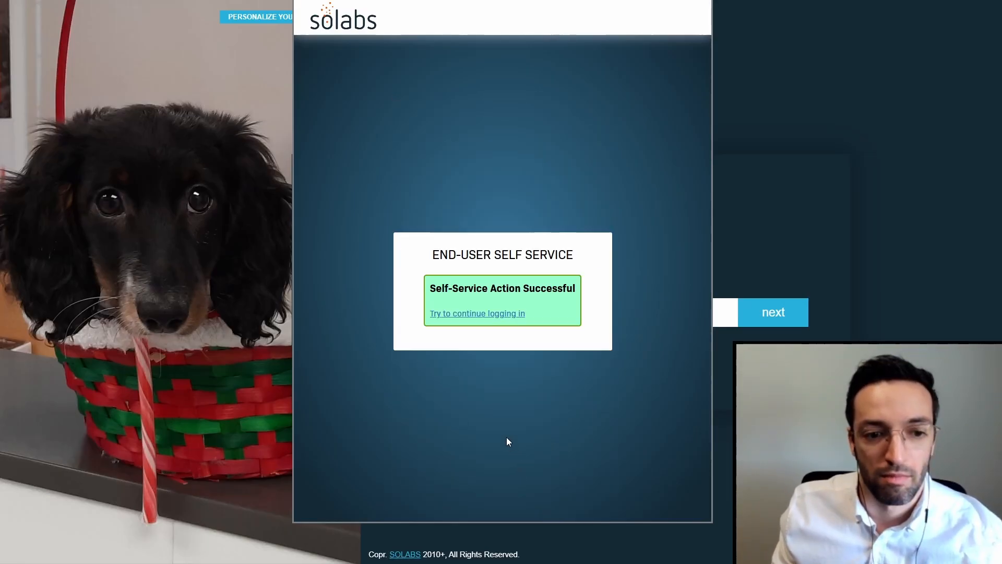
Continue logging in from the portal and sign in to SOLABS QM with the prefilled username.
{"action": "left_click", "coordinate": [480, 313]}
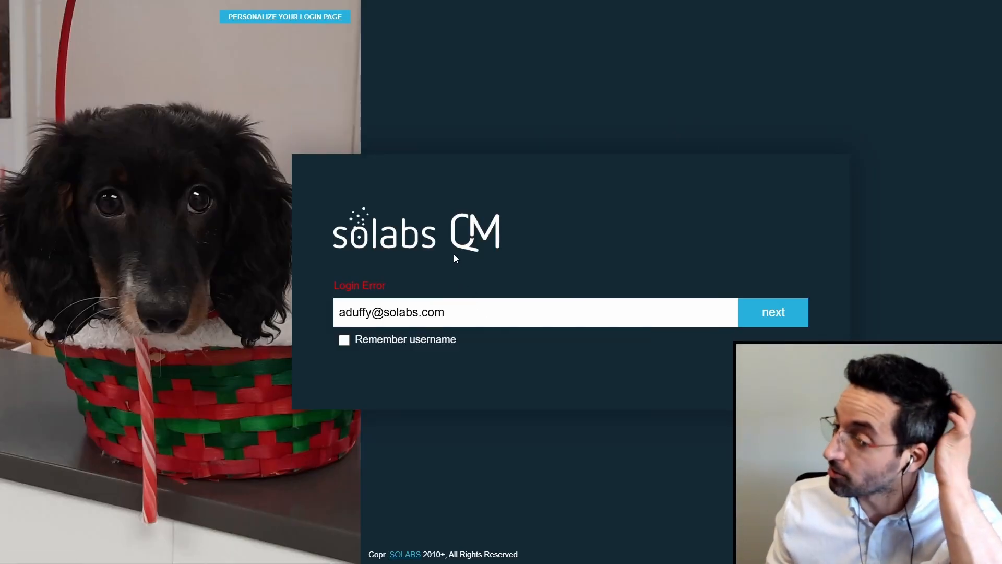
{"action": "left_click", "coordinate": [773, 312]}
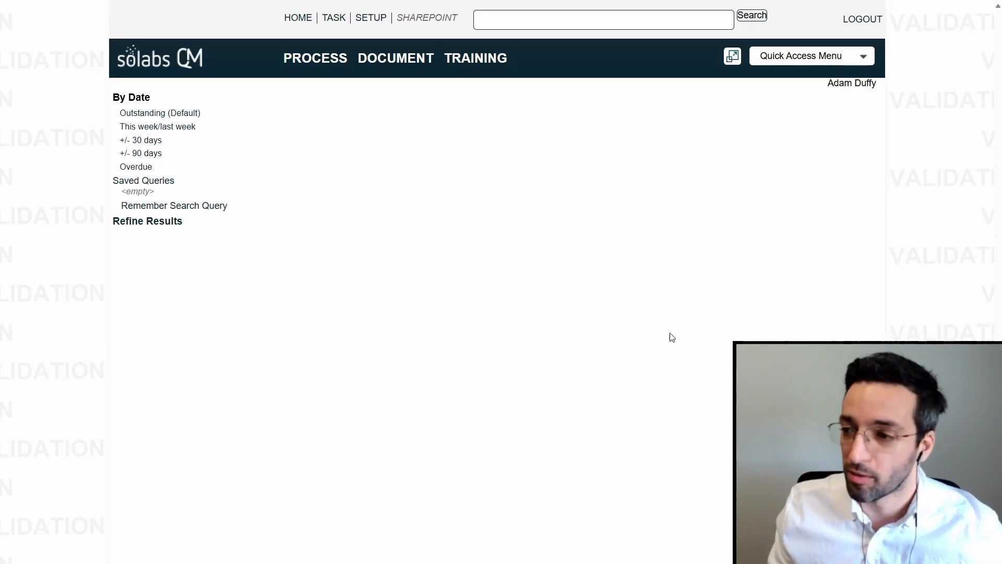